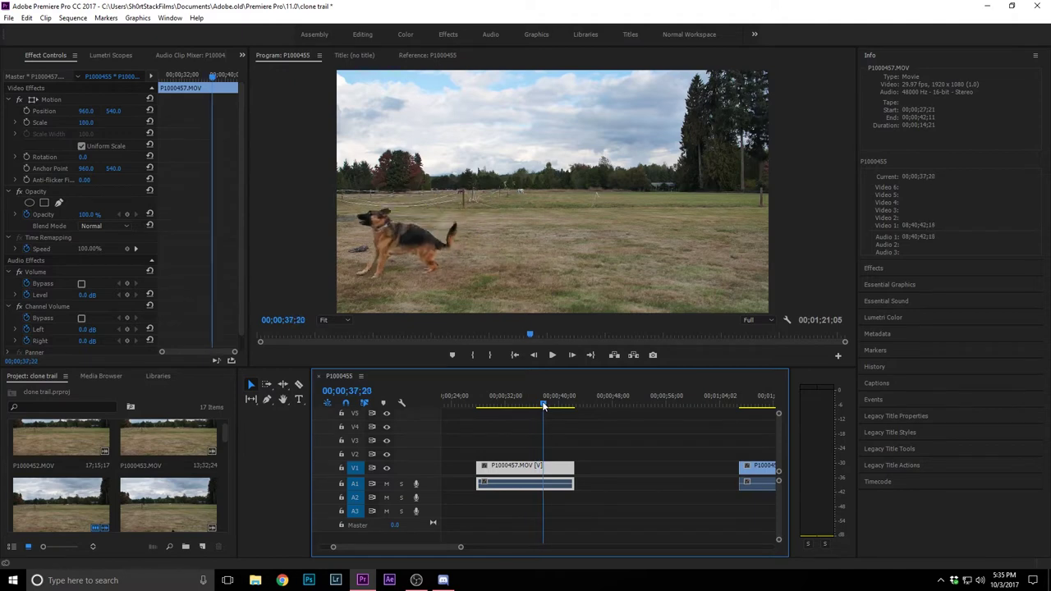
Step: Export the frame at 00;00;31;19 as a JPEG still and import it into the project
click(502, 407)
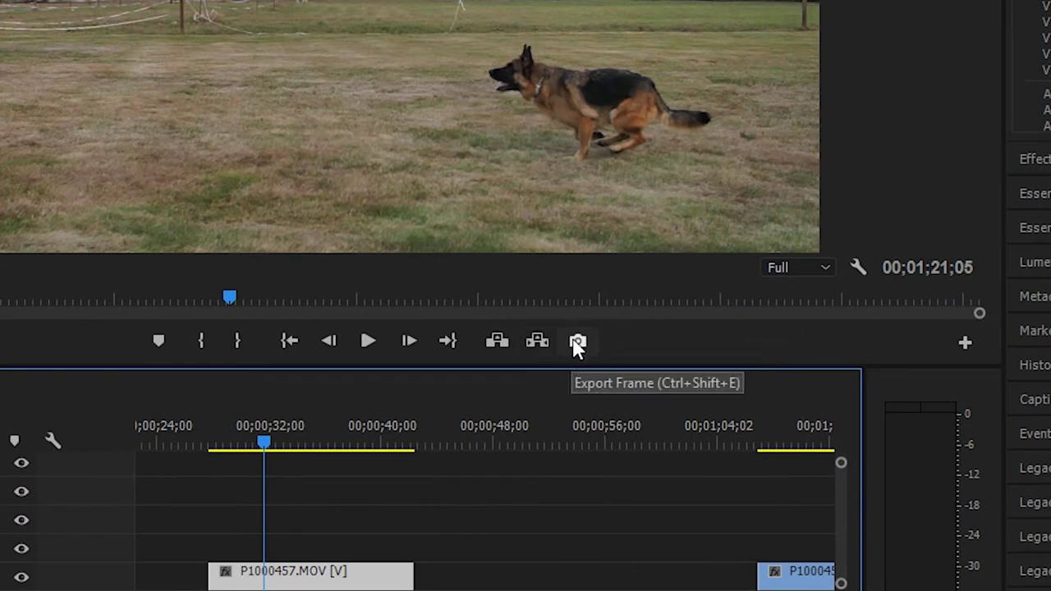
click(578, 341)
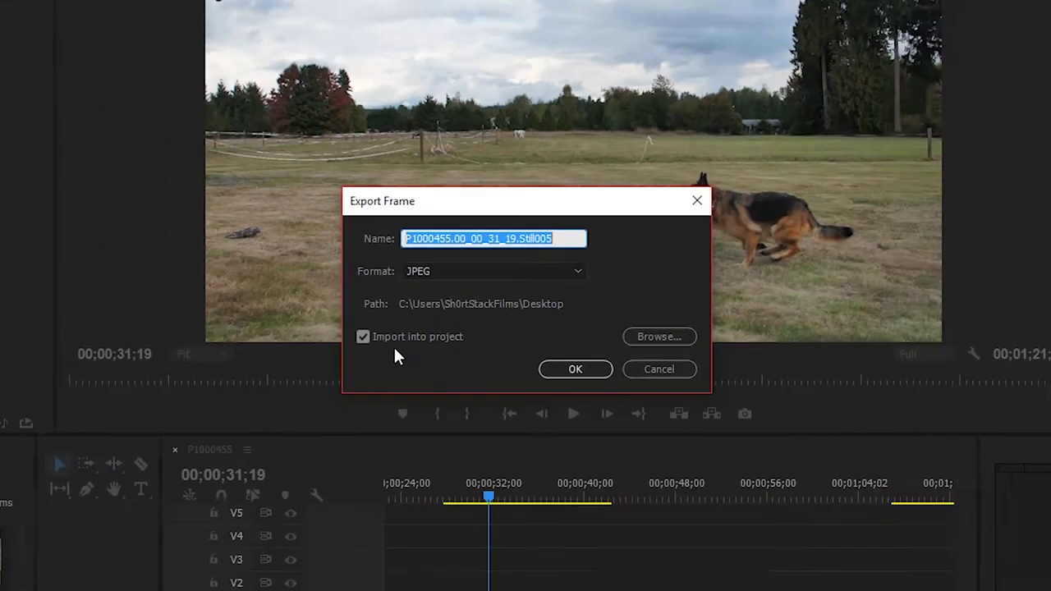
key(Return)
Step: Place the exported still on V2 at the start of P1000457.MOV and trim its end to 00;00;31;19
drag(154, 505, 477, 453)
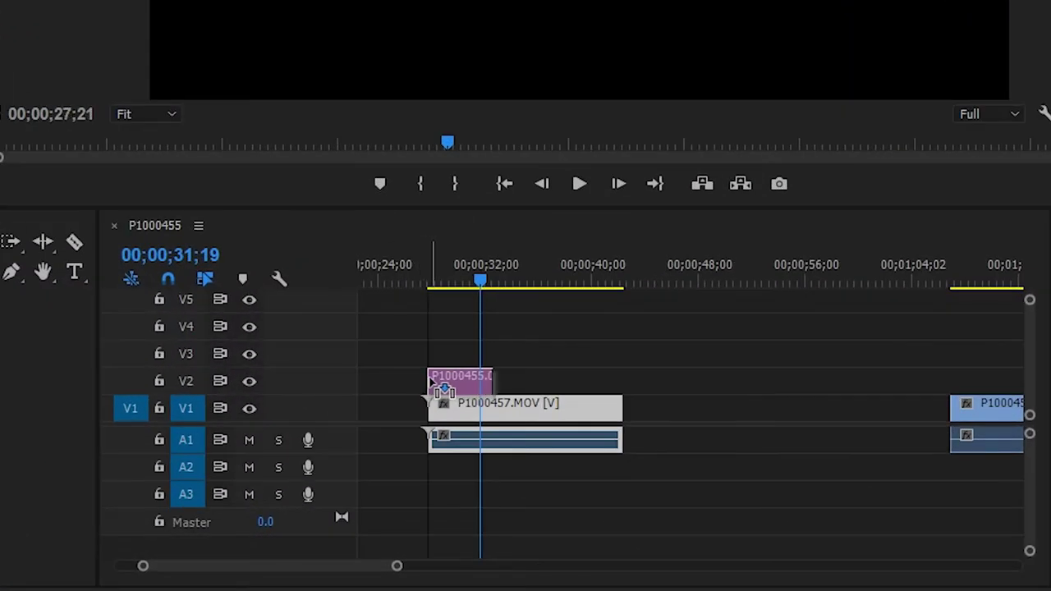
drag(431, 380, 476, 379)
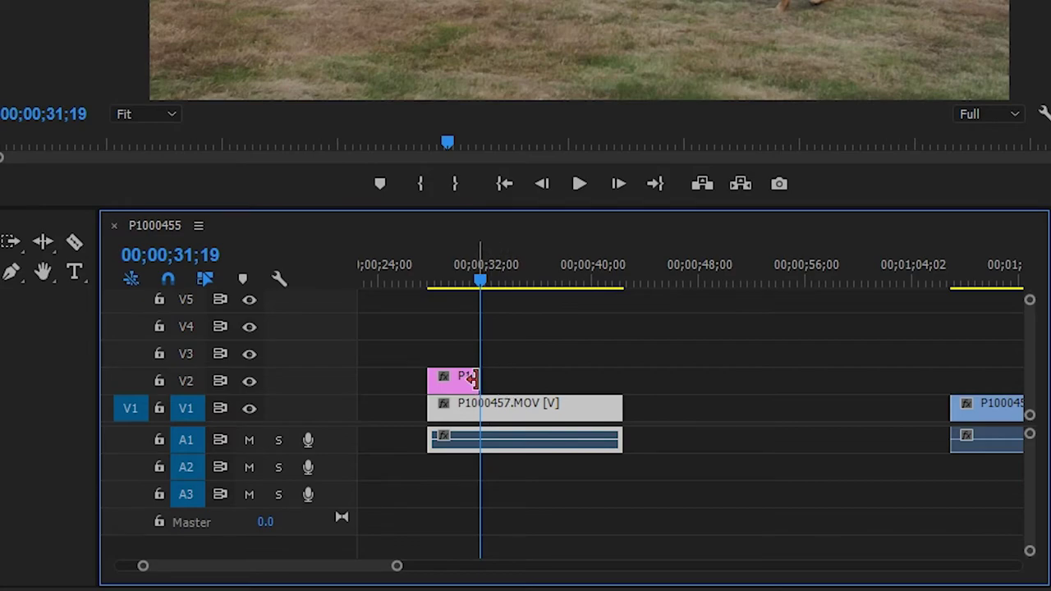
drag(484, 292, 442, 294)
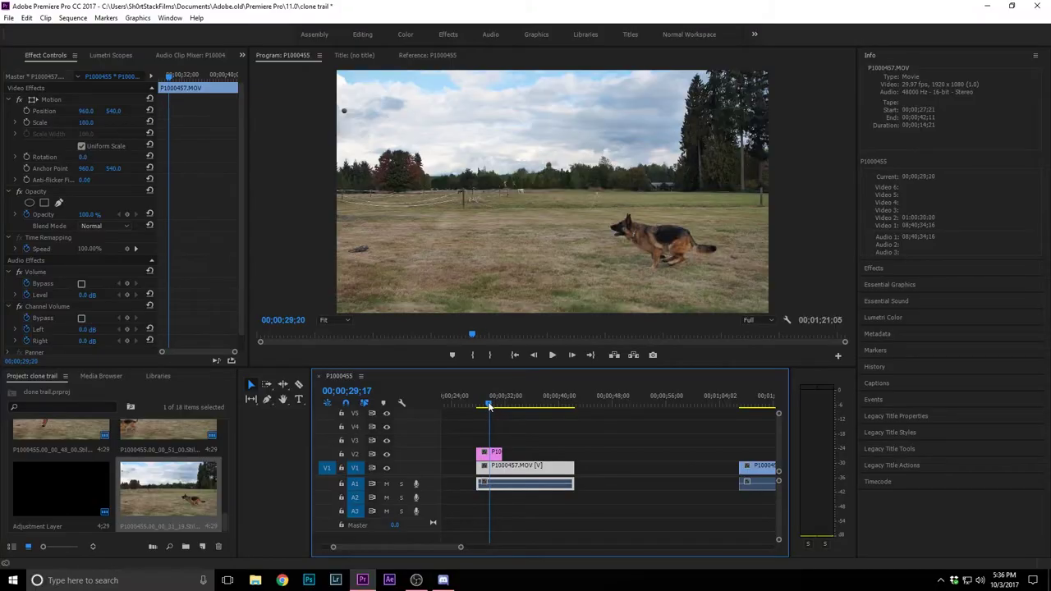
Step: Export the frame at 00;00;35;09 as a JPEG still and import it into the project
drag(489, 406, 528, 405)
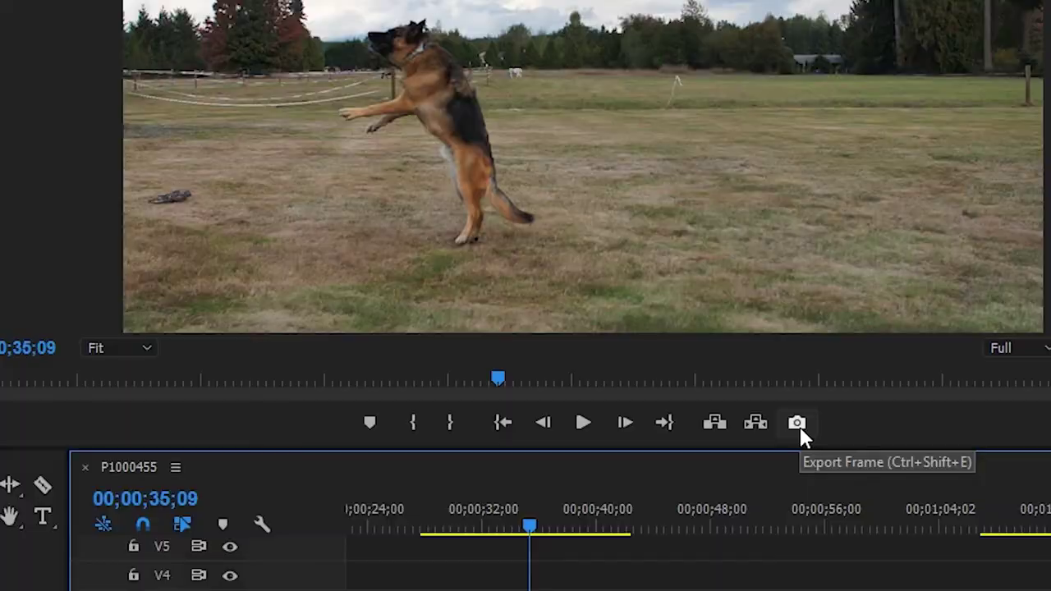
click(797, 424)
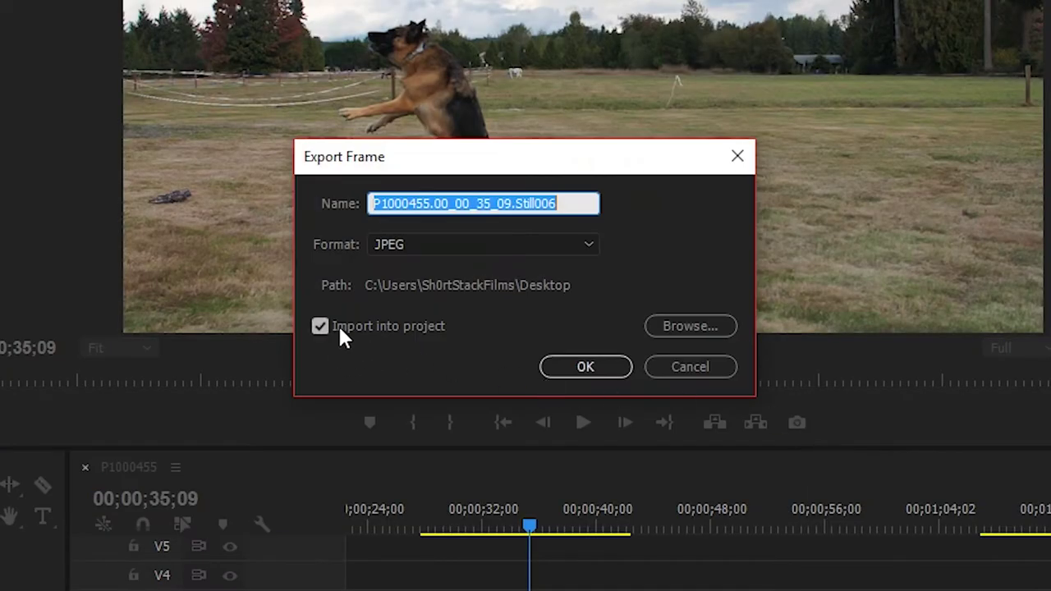
click(583, 370)
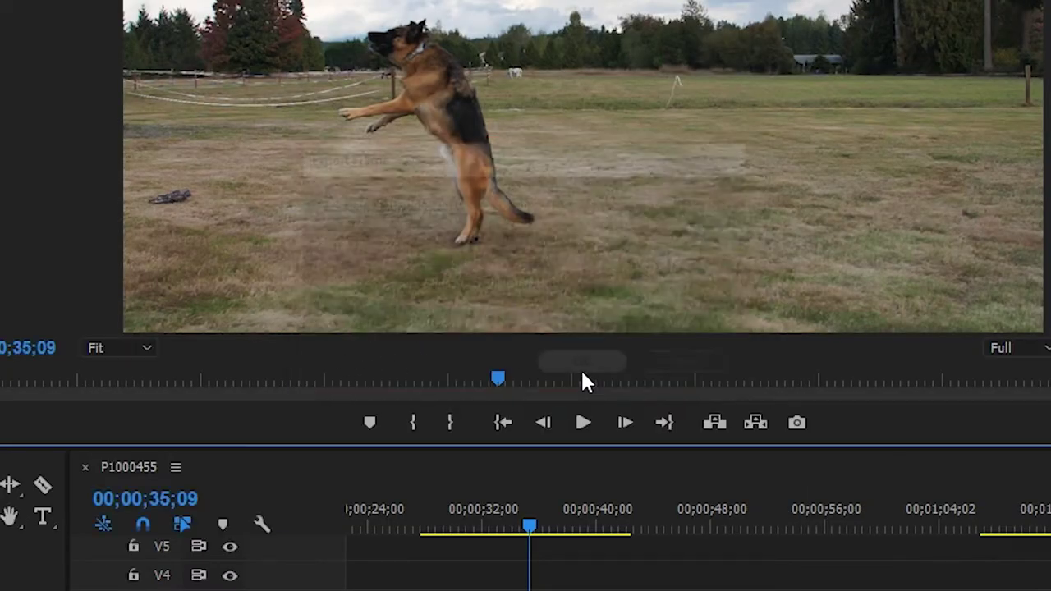
Step: Place the second still on V3 at the start of P1000457.MOV and extend its end to 00;00;35;09
drag(265, 516, 491, 441)
drag(486, 353, 527, 352)
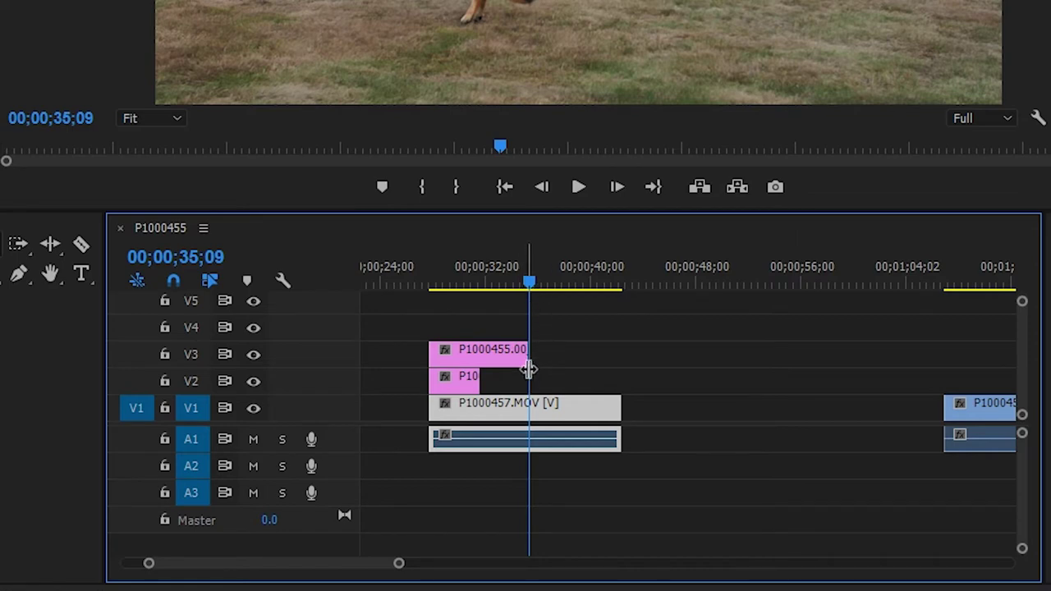
Step: Start a pen-drawn opacity mask on the V3 still at 00;00;33;03, with points along the top of the dog's muzzle
click(522, 353)
click(500, 277)
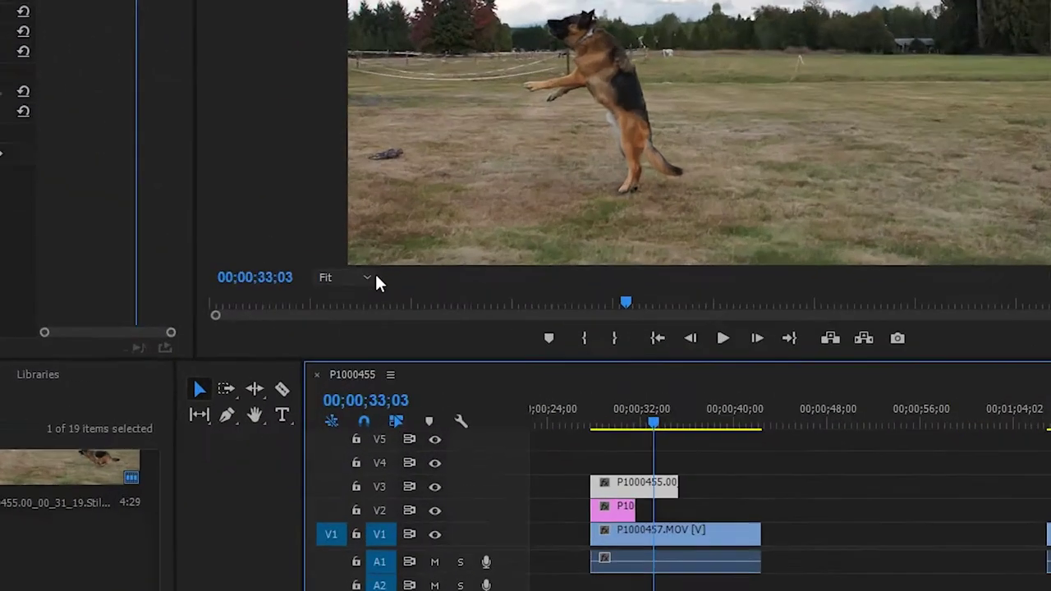
click(340, 319)
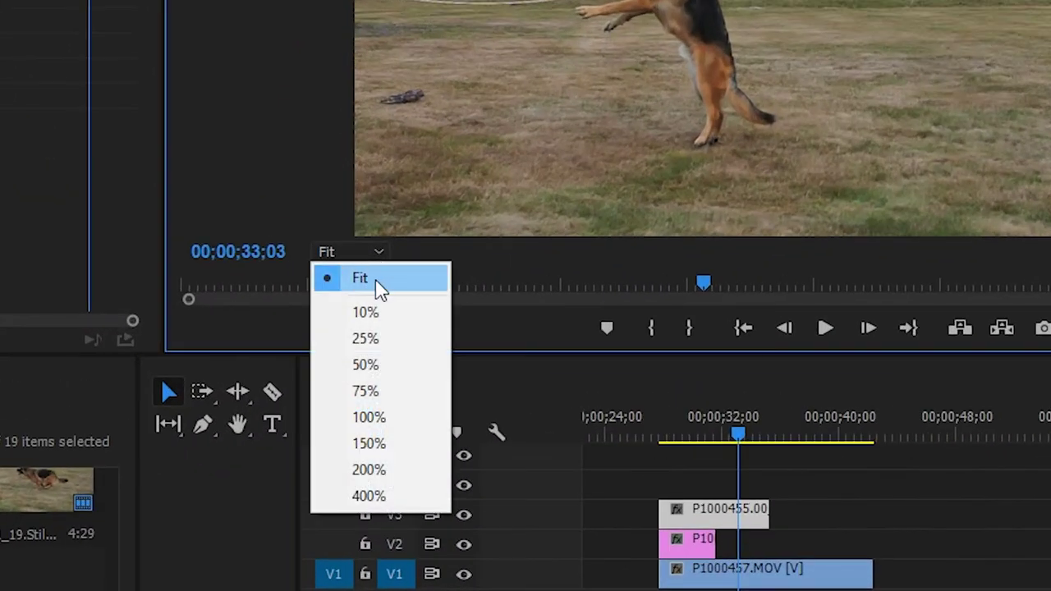
click(389, 479)
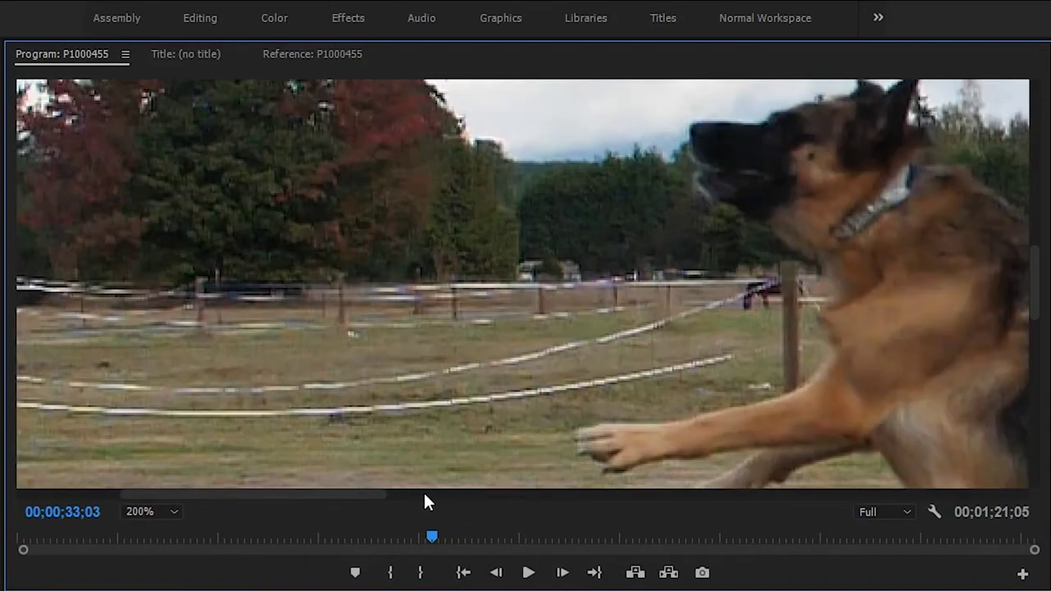
drag(343, 500, 462, 502)
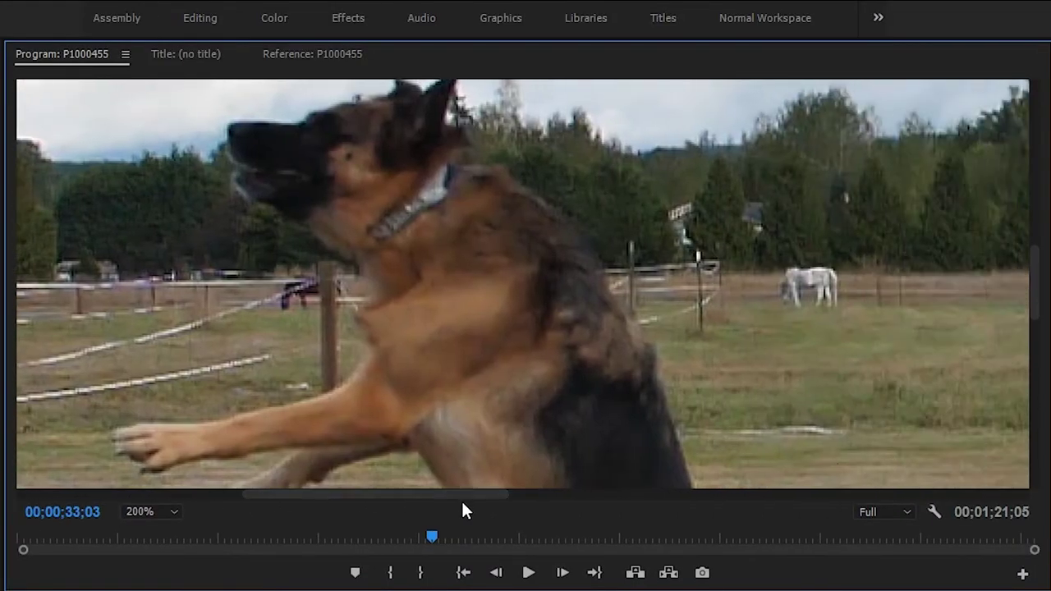
drag(1036, 307, 1036, 295)
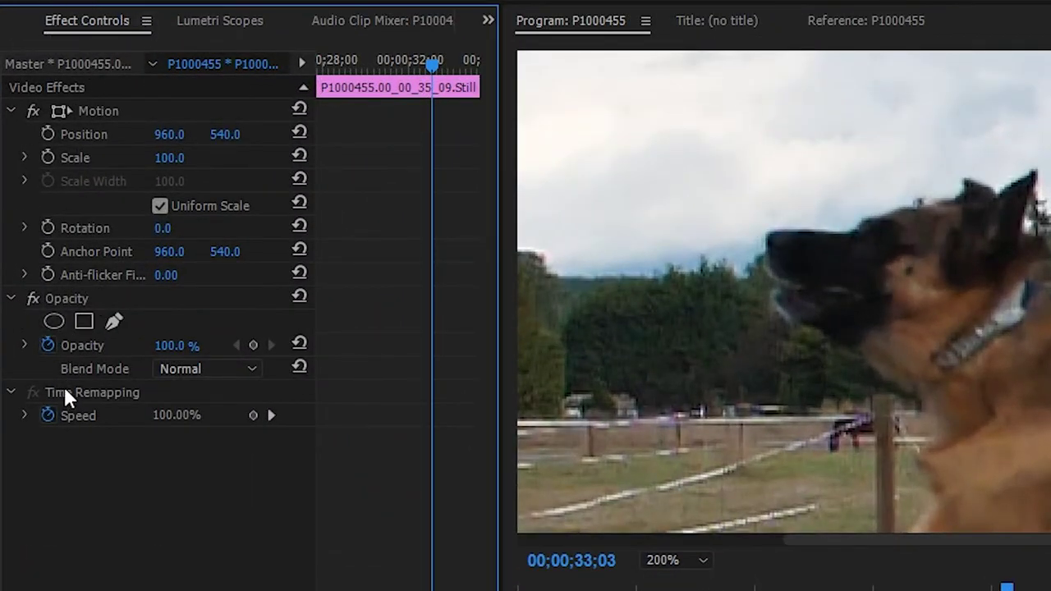
click(113, 325)
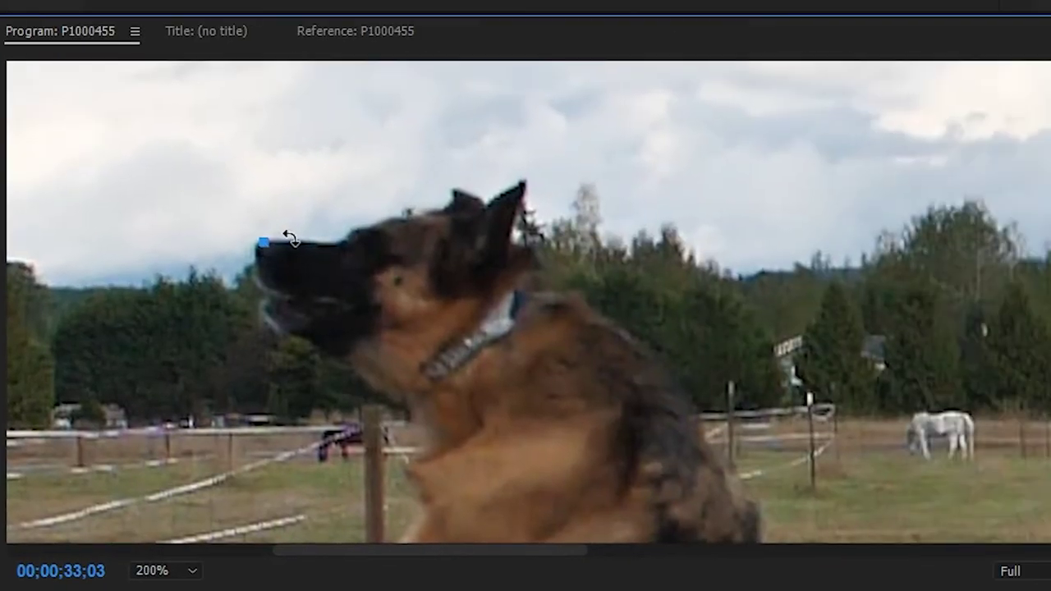
click(304, 241)
click(338, 242)
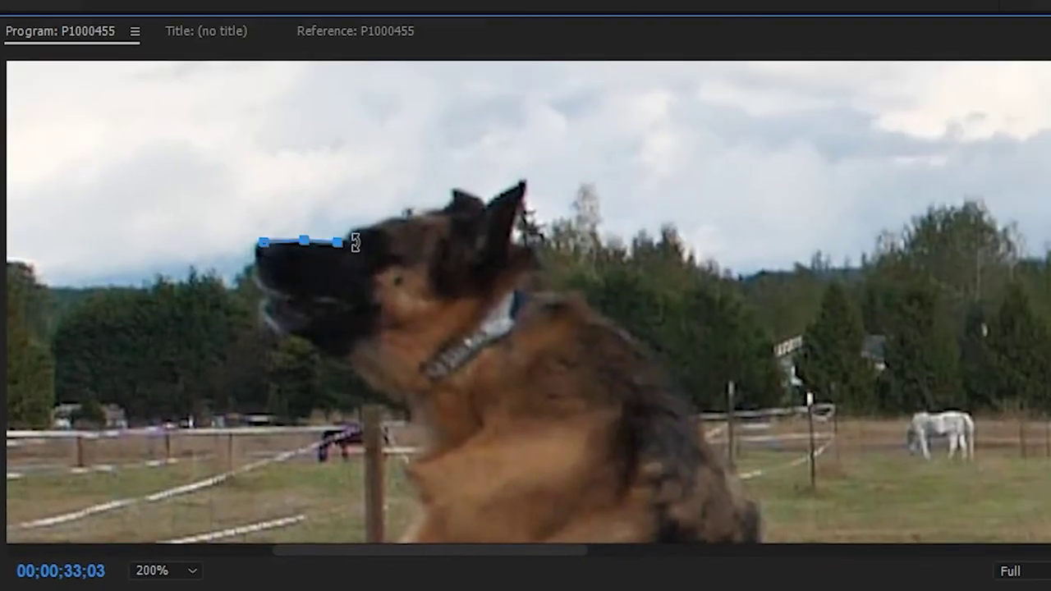
Step: Extend the mask with points up the dog's brow and across its forehead to the base of the ear
click(350, 209)
drag(352, 211, 352, 228)
click(375, 171)
drag(375, 171, 368, 227)
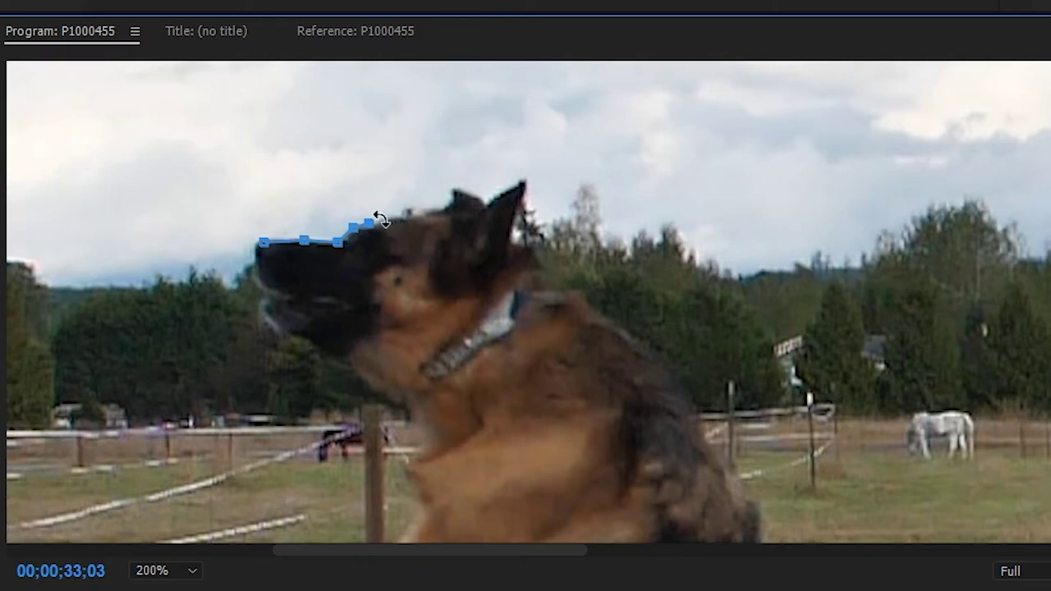
click(418, 158)
drag(417, 158, 397, 215)
click(420, 155)
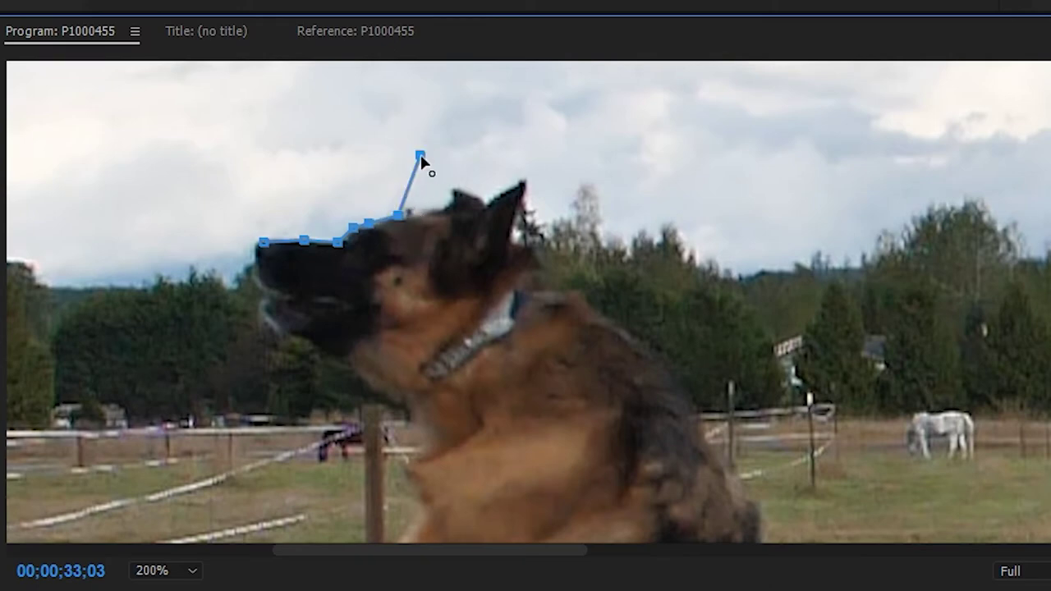
drag(420, 156, 420, 212)
click(442, 207)
click(456, 127)
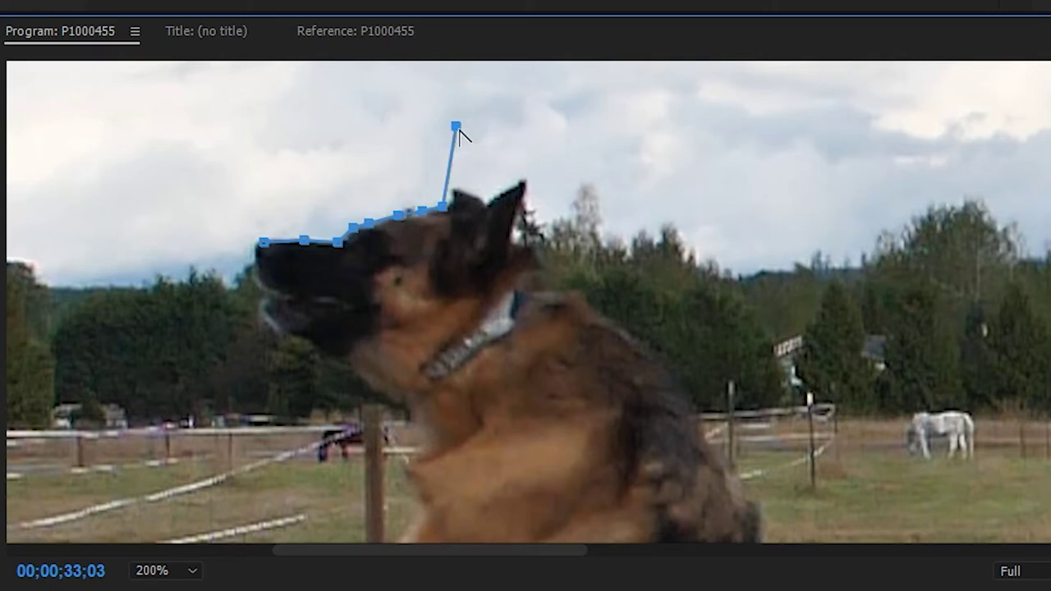
drag(457, 129, 547, 109)
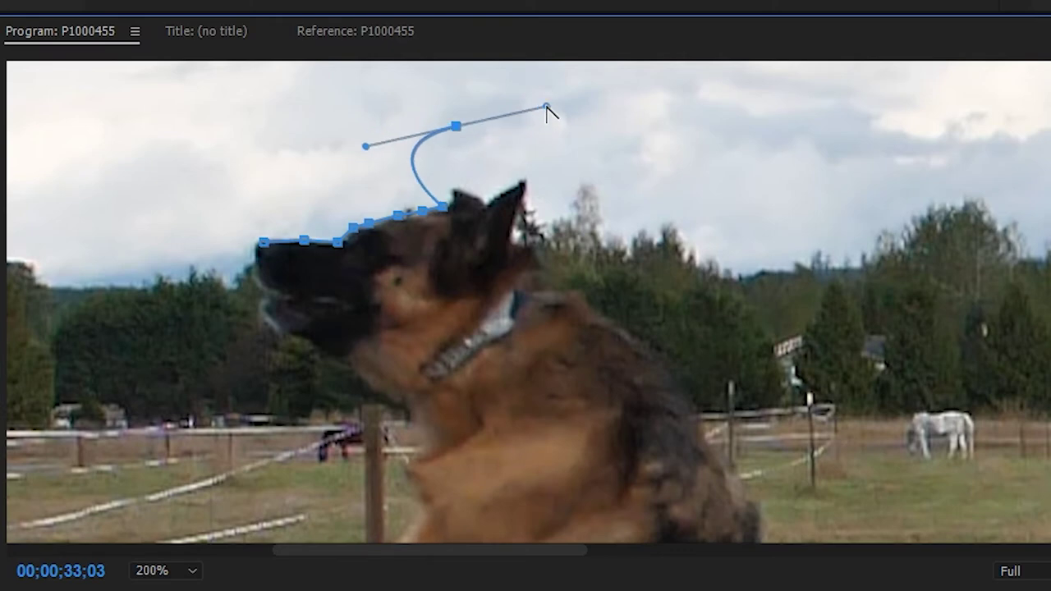
key(ctrl+z)
key(ctrl+z)
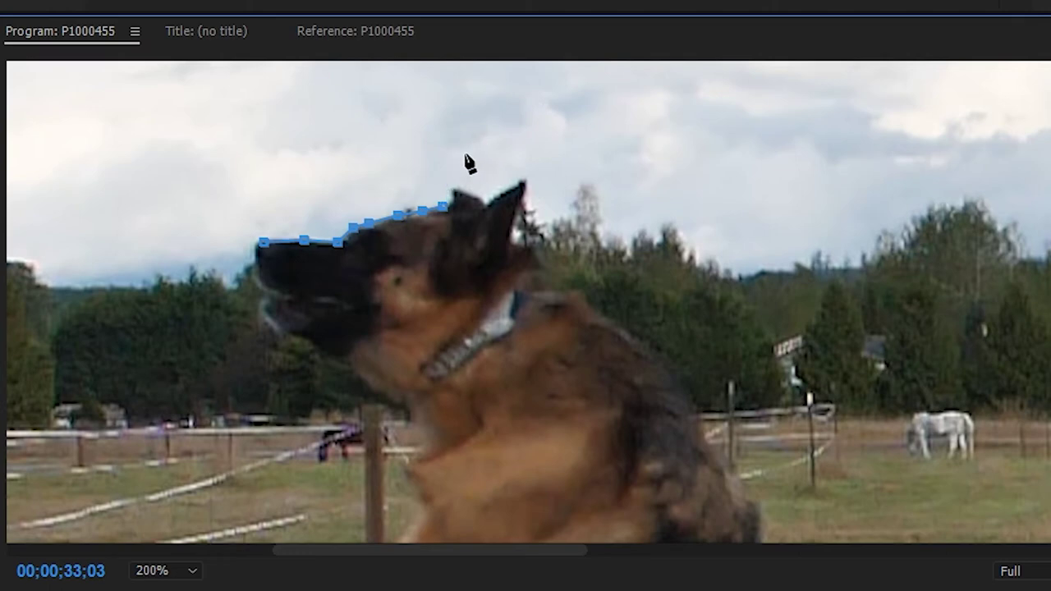
Step: Continue the mask outline around the jumping dog's ears, back, tail, legs and chest, closing it at the muzzle
drag(443, 168, 482, 203)
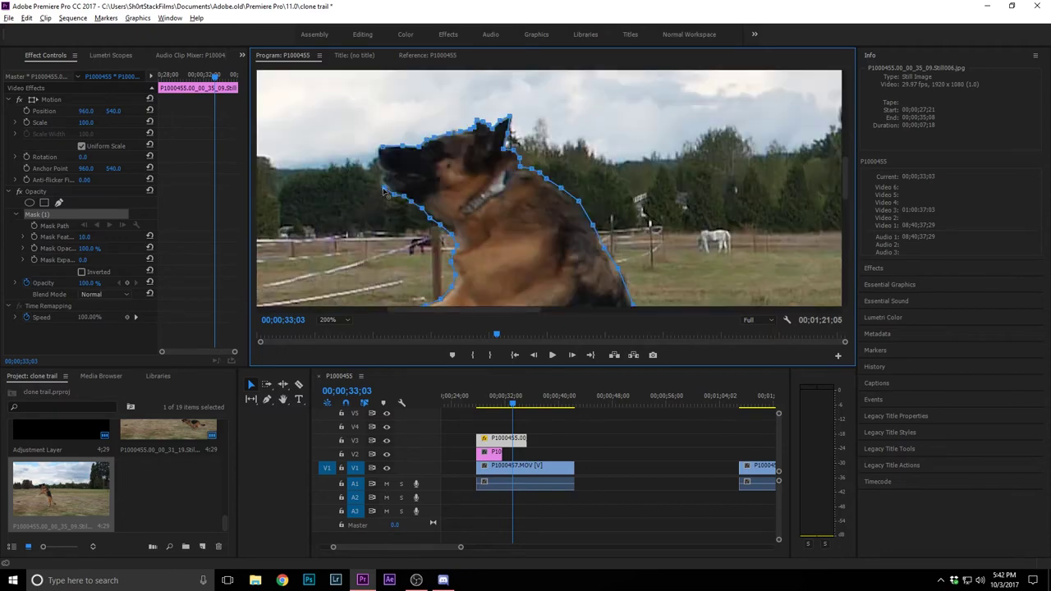
Step: Try a feather of 2 on the jumping dog's mask
click(86, 238)
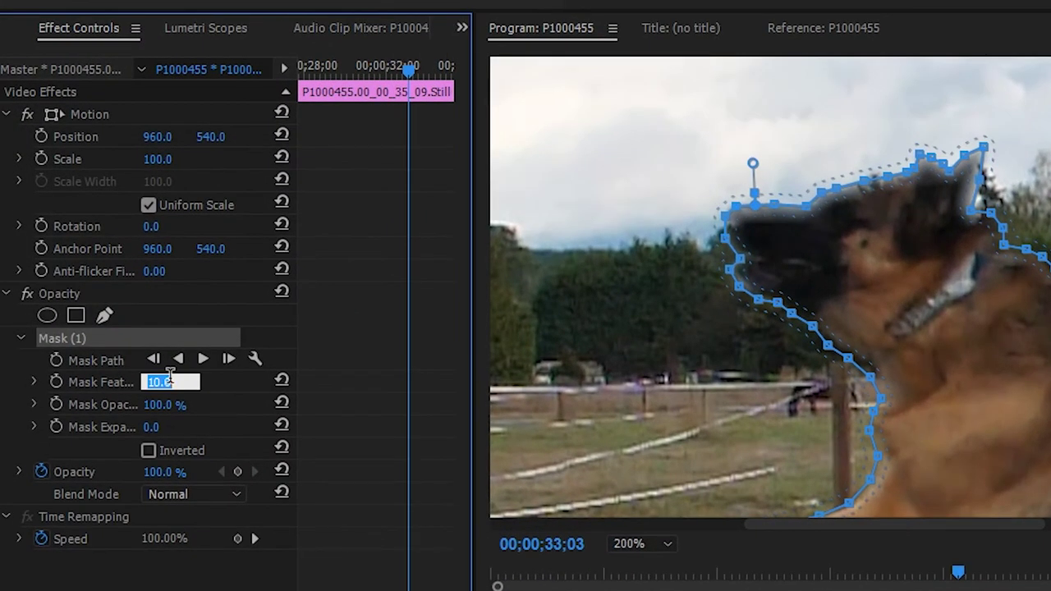
text(2)
key(Return)
Step: Set the feather of the jumping dog's mask to 5
click(167, 375)
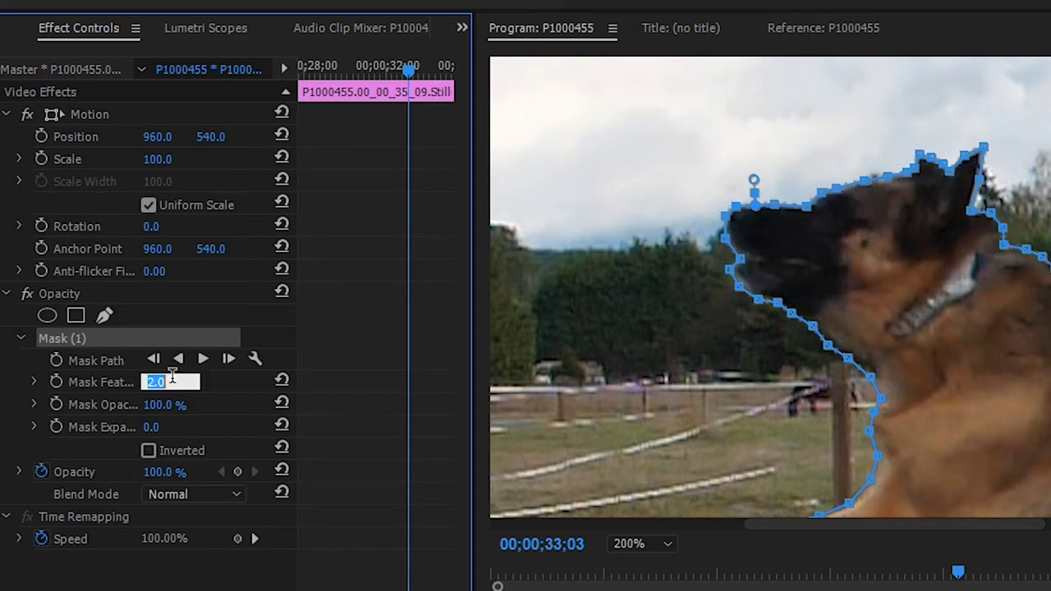
text(5)
key(Return)
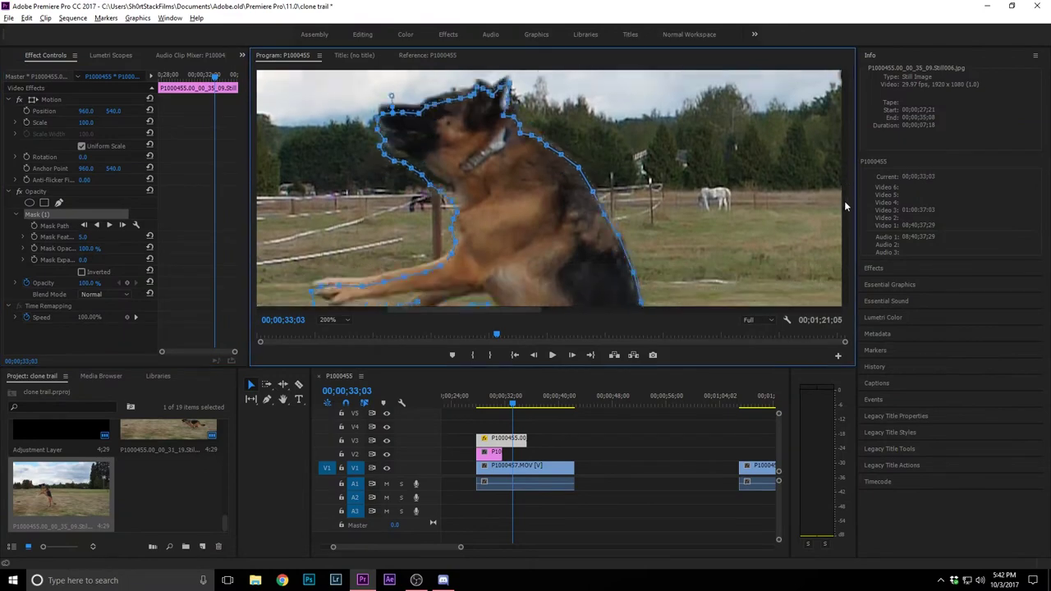
Step: Examine the mask outline around the jumping dog's legs and tail, and in the full frame
scroll(846, 254, down, 3)
scroll(847, 254, up, 1)
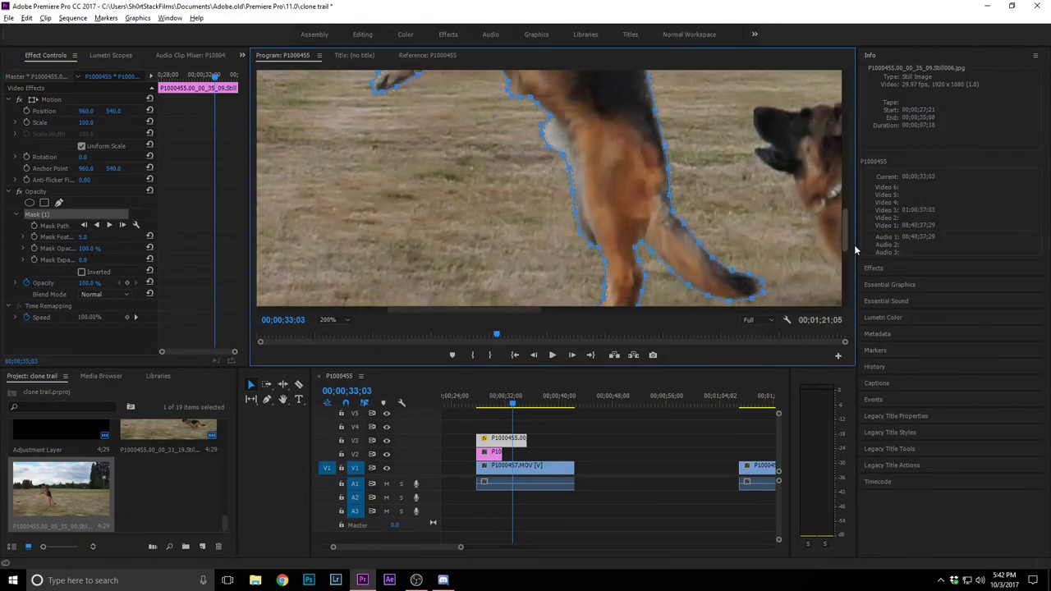
click(331, 320)
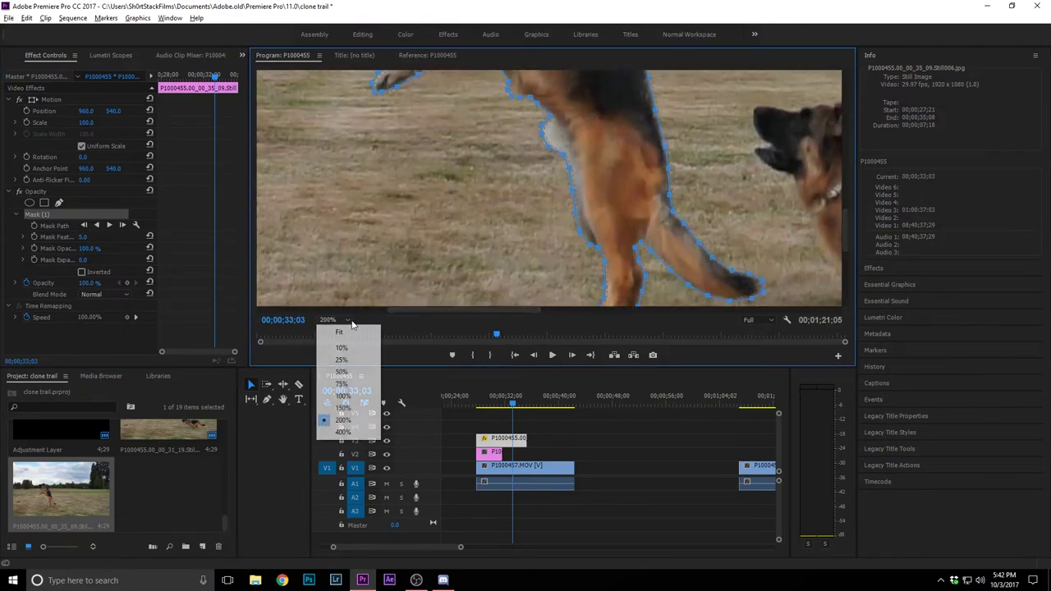
click(366, 333)
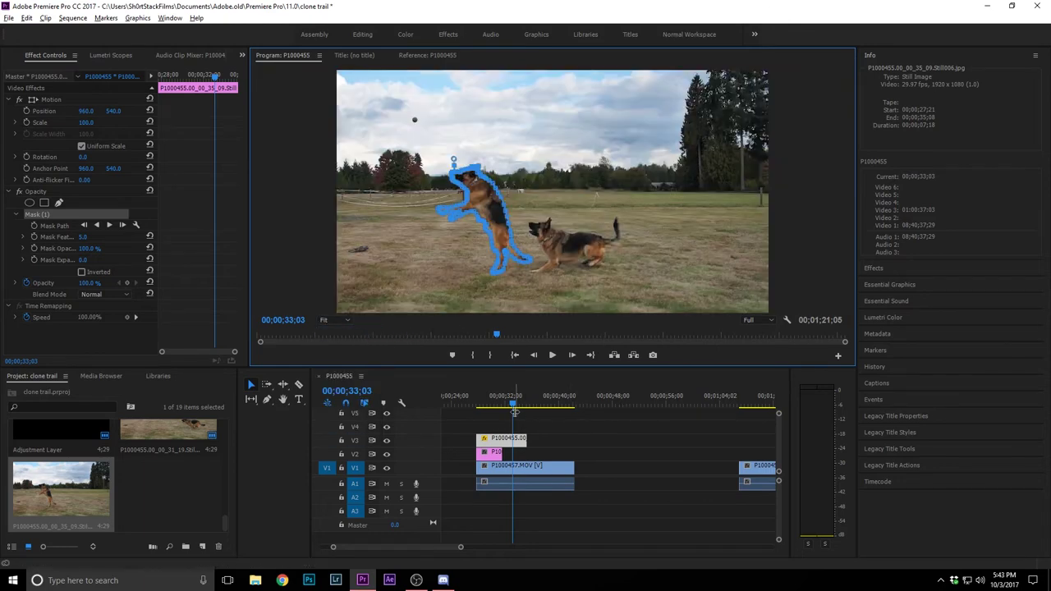
Step: Start a pen-drawn opacity mask on the V2 still of the running dog at 00;00;29;25
mouse_move(513, 408)
mouse_down()
mouse_move(539, 405)
mouse_move(492, 406)
mouse_up()
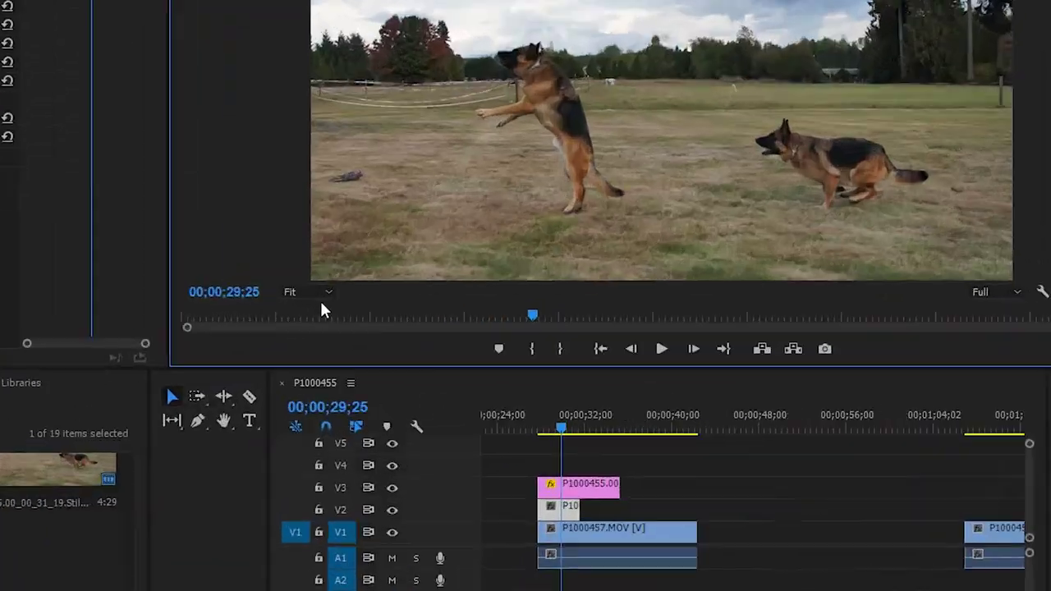
click(322, 294)
click(322, 456)
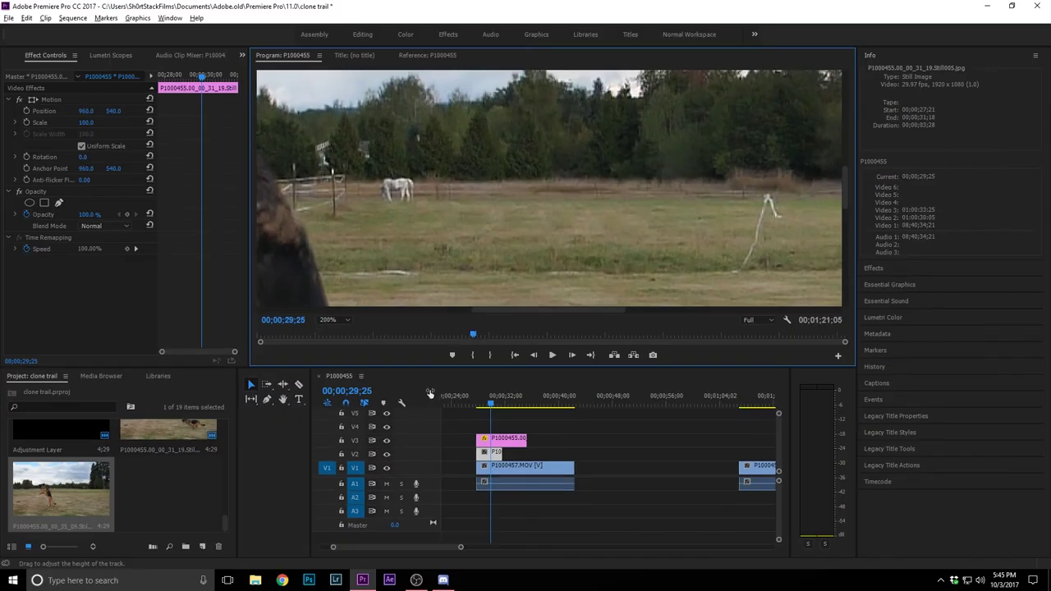
drag(493, 310, 598, 310)
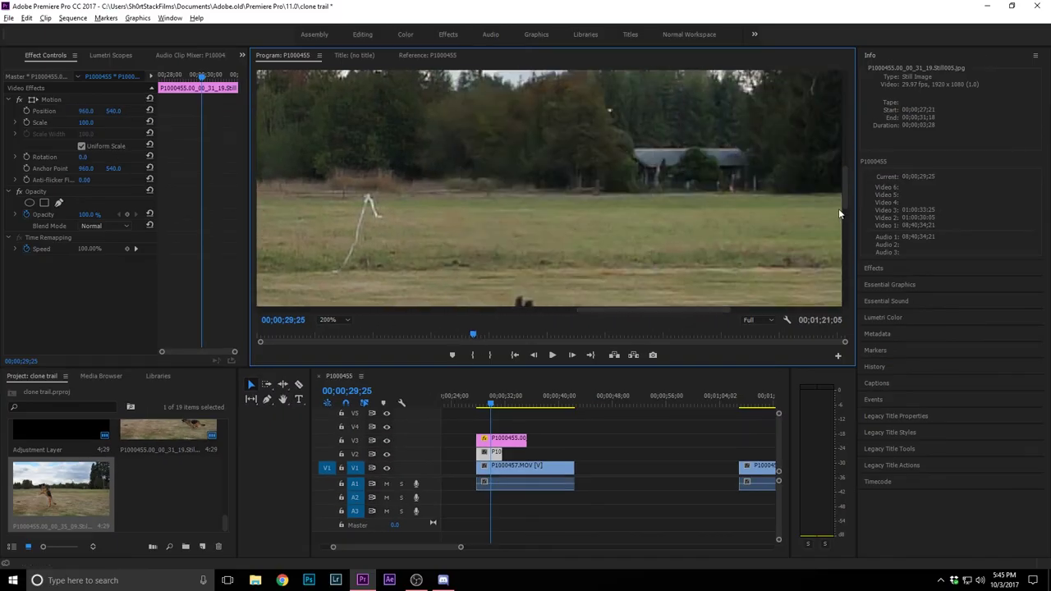
drag(844, 186, 847, 225)
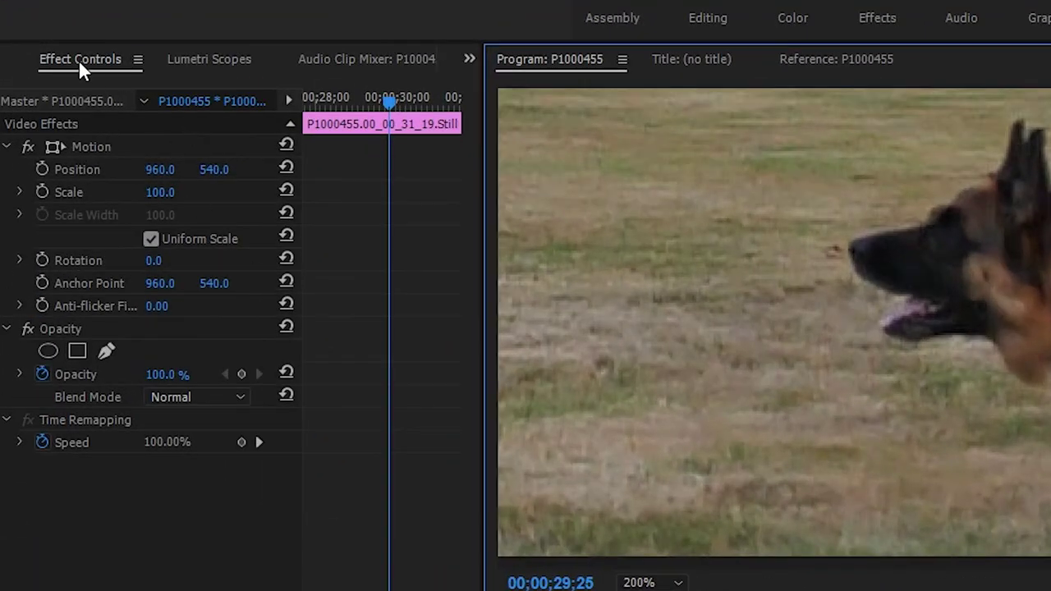
click(78, 59)
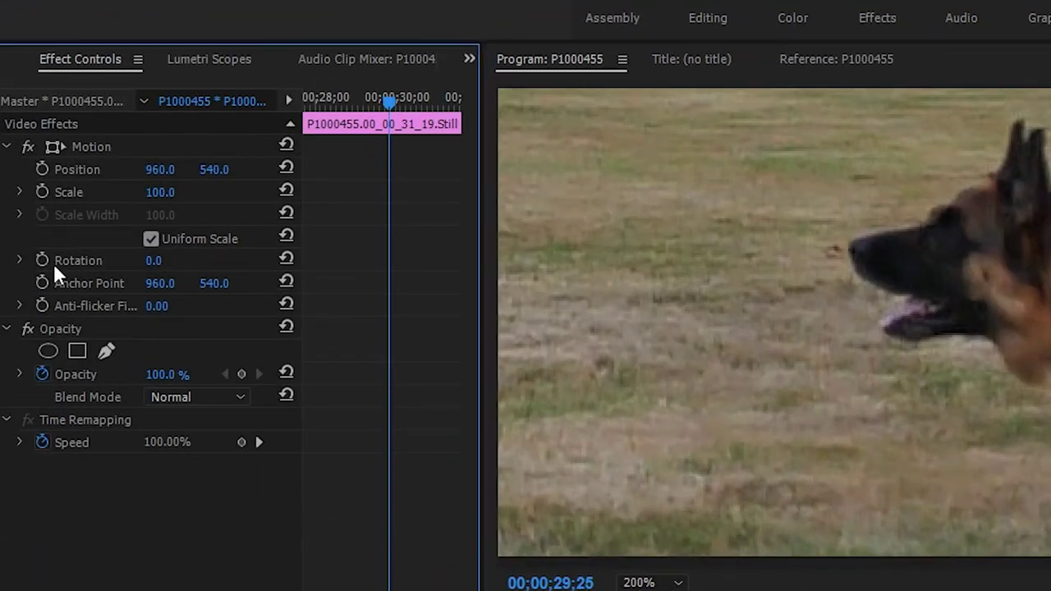
click(63, 328)
click(108, 351)
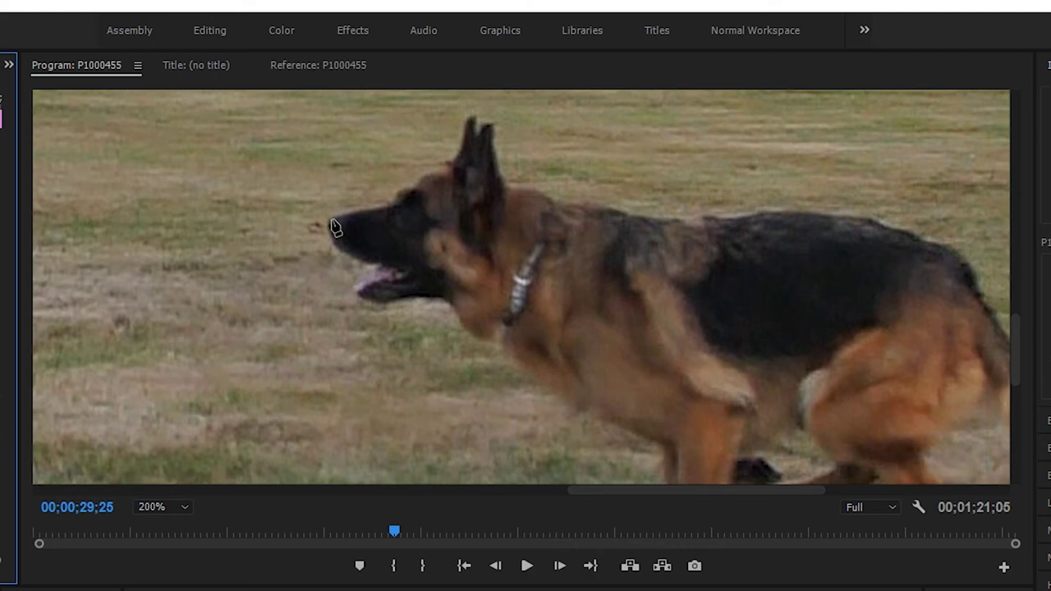
Step: Trace the mask from the running dog's nose over its head and ears and along its back to the tail
click(425, 150)
click(458, 165)
click(481, 123)
click(501, 131)
click(532, 177)
click(861, 229)
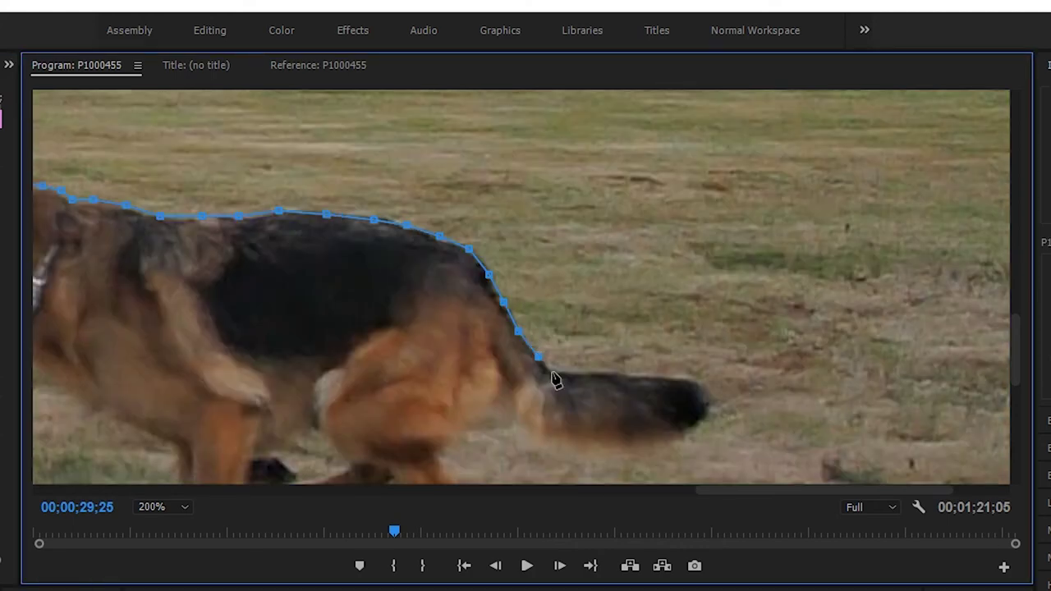
Step: Trace the mask around the running dog's tail, hind legs, front legs, chest and jaw, and close it at the nose
click(709, 401)
click(612, 479)
click(473, 441)
scroll(474, 441, down, 5)
click(423, 297)
click(346, 328)
click(253, 290)
click(122, 369)
click(134, 241)
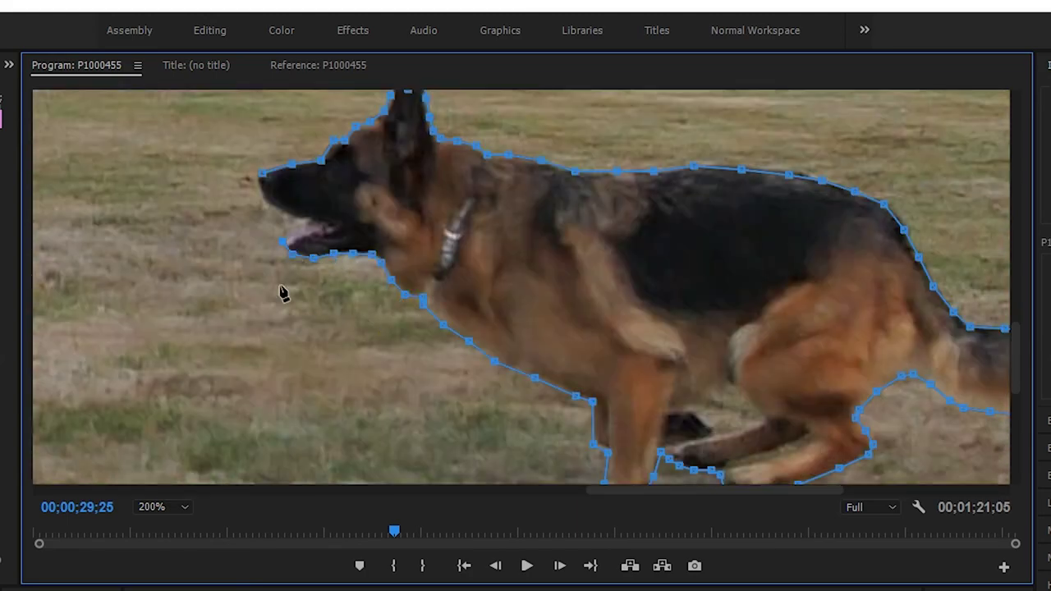
click(261, 173)
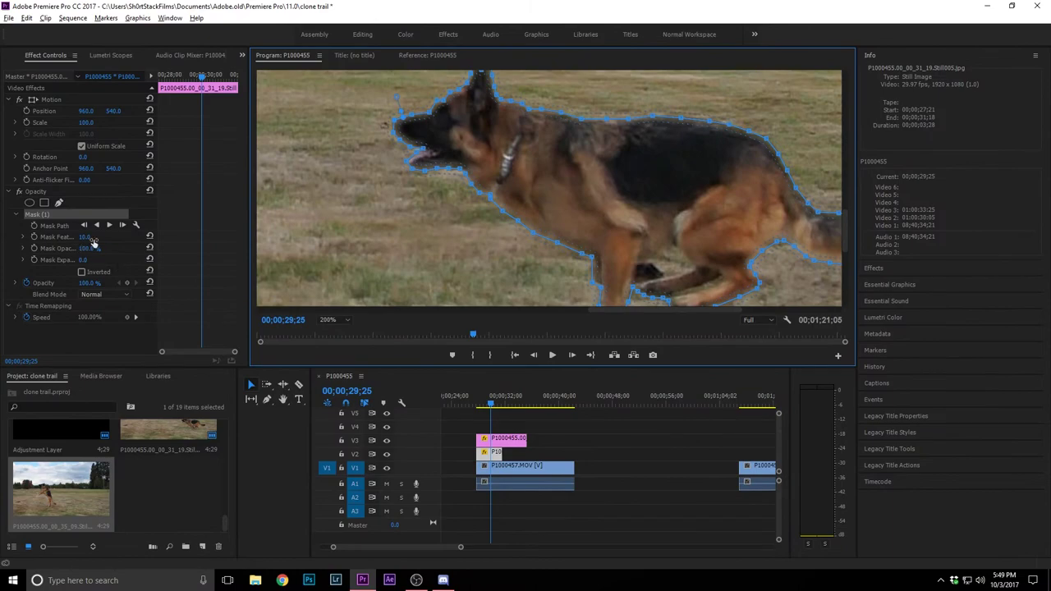
Step: Set the feather of the running dog's mask to 5 and save the project
click(91, 237)
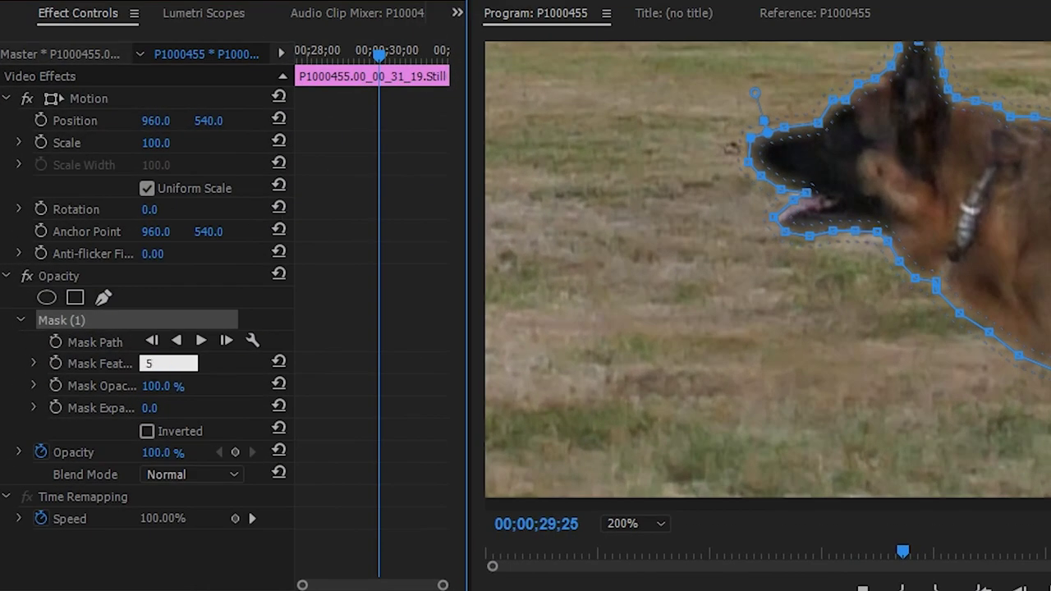
key(Return)
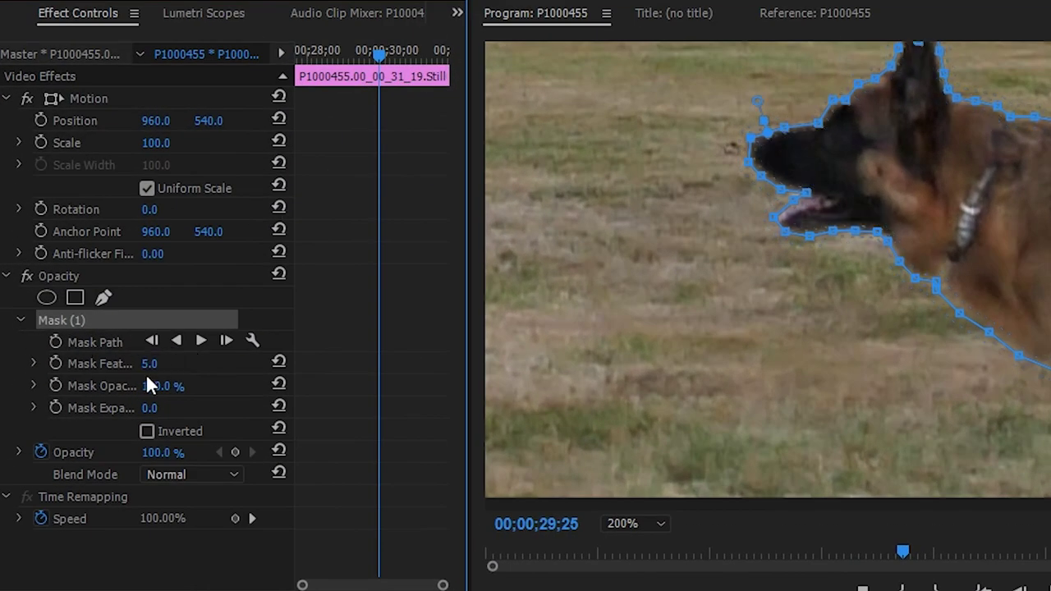
key(ctrl+s)
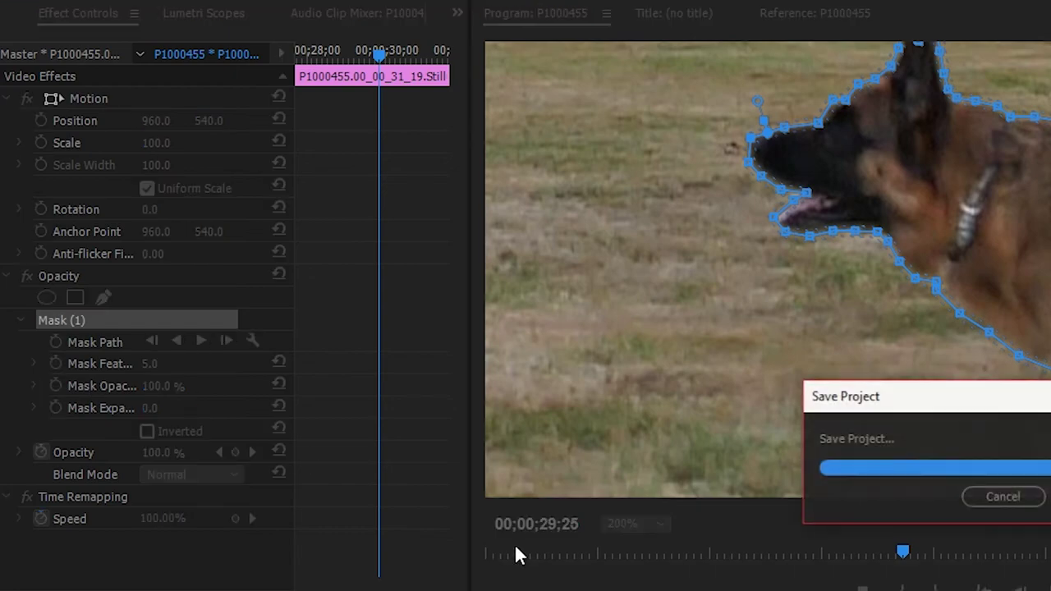